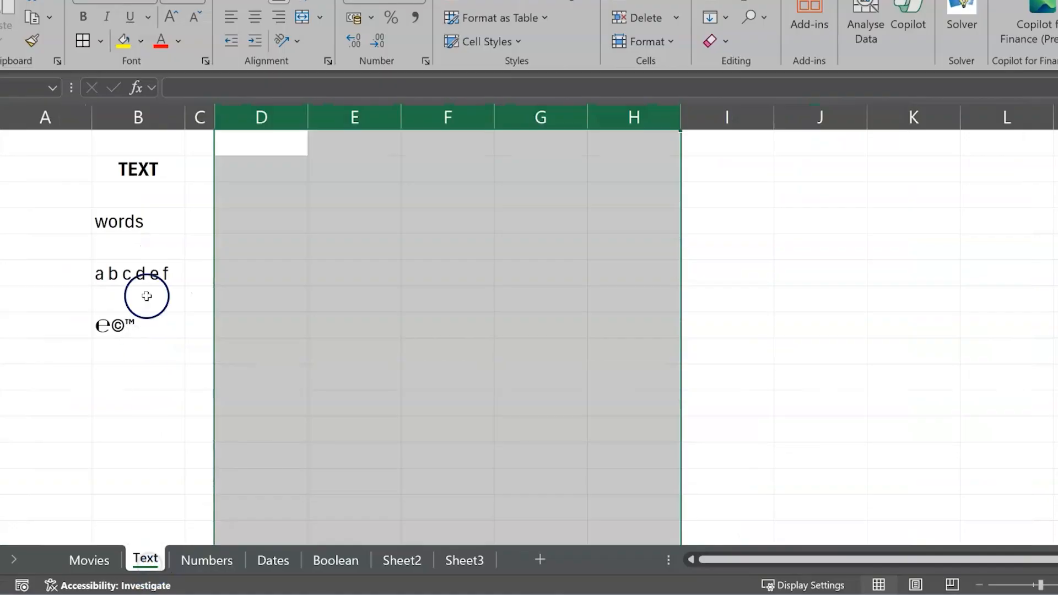
# Step: Examine the text data examples on the Text sheet: the words, the spaced letters and the special symbols
pyautogui.click(115, 220)
pyautogui.click(162, 277)
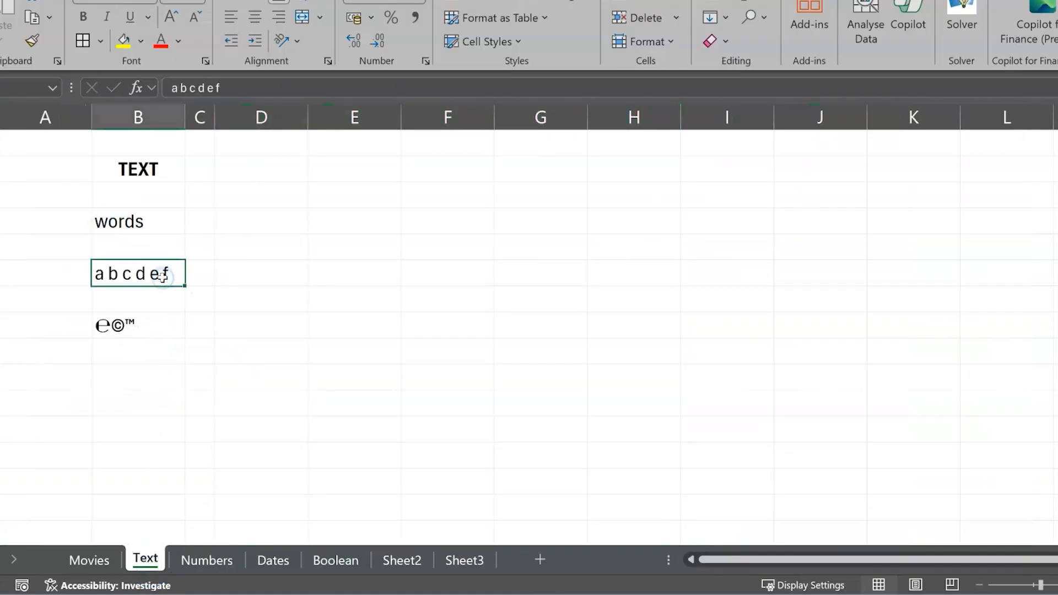
pyautogui.click(167, 321)
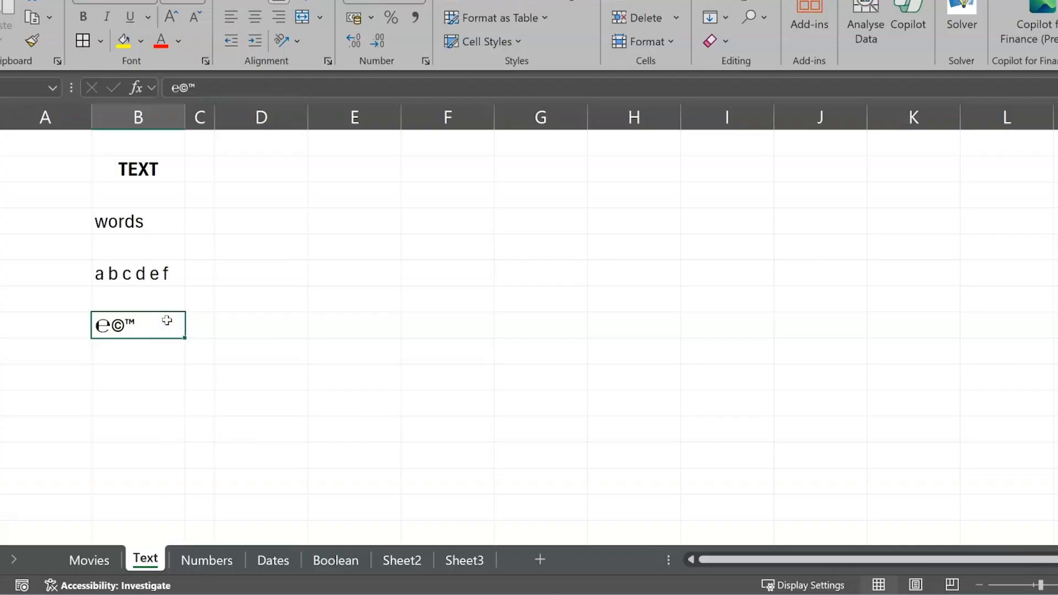
pyautogui.click(167, 320)
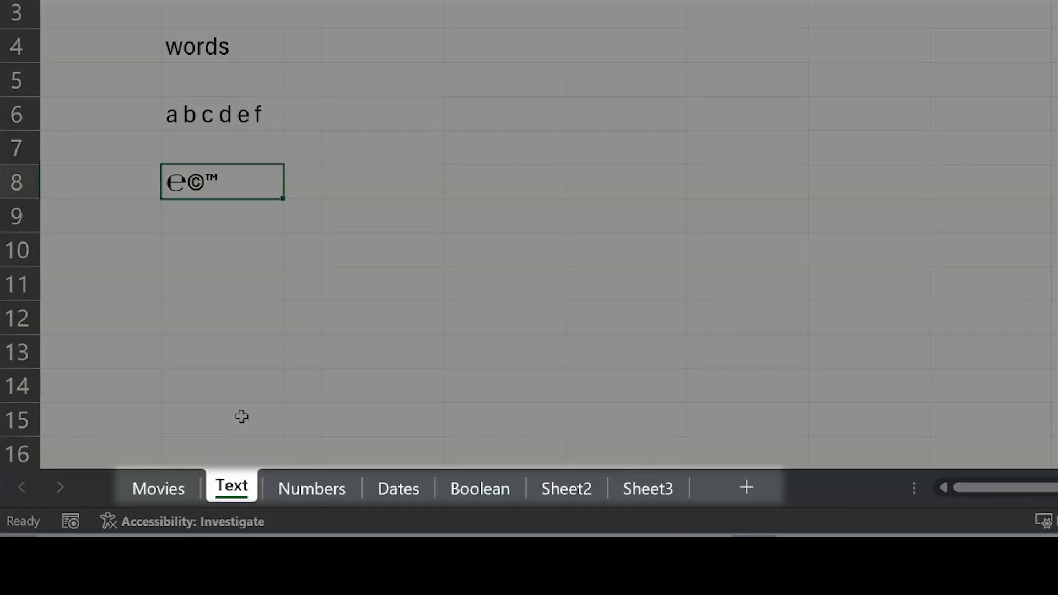
pyautogui.click(237, 486)
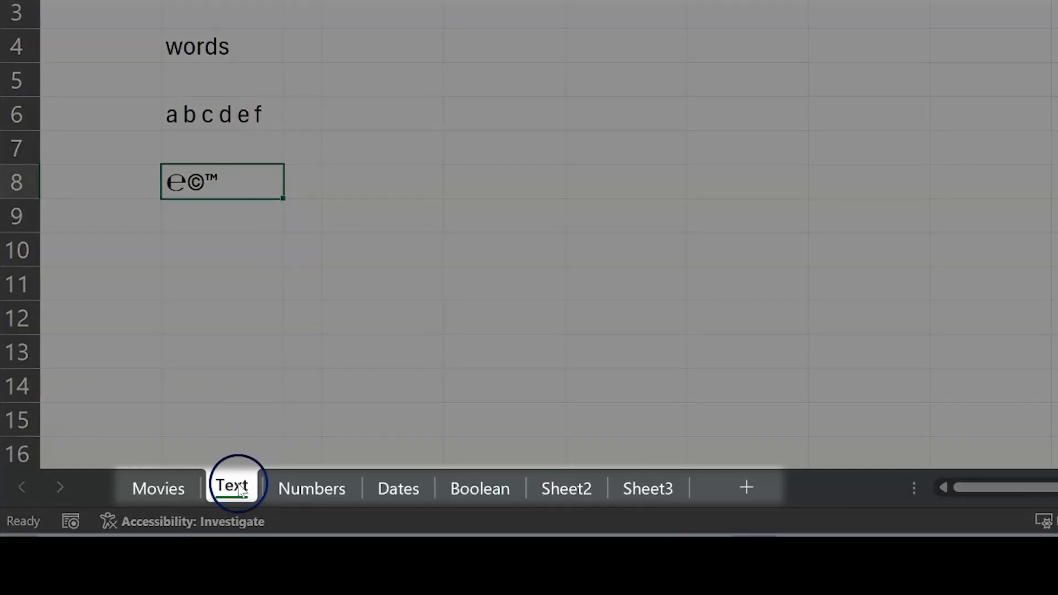
# Step: Inspect the header row and the Rank, Movie Title and Country entries on the Movies sheet
pyautogui.click(160, 492)
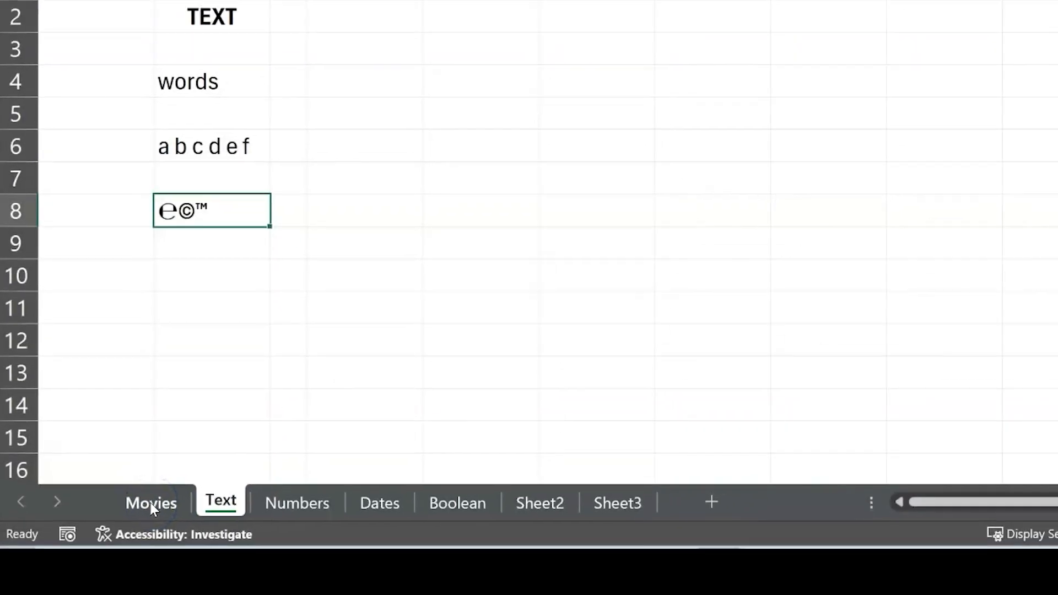
pyautogui.click(158, 488)
pyautogui.click(19, 110)
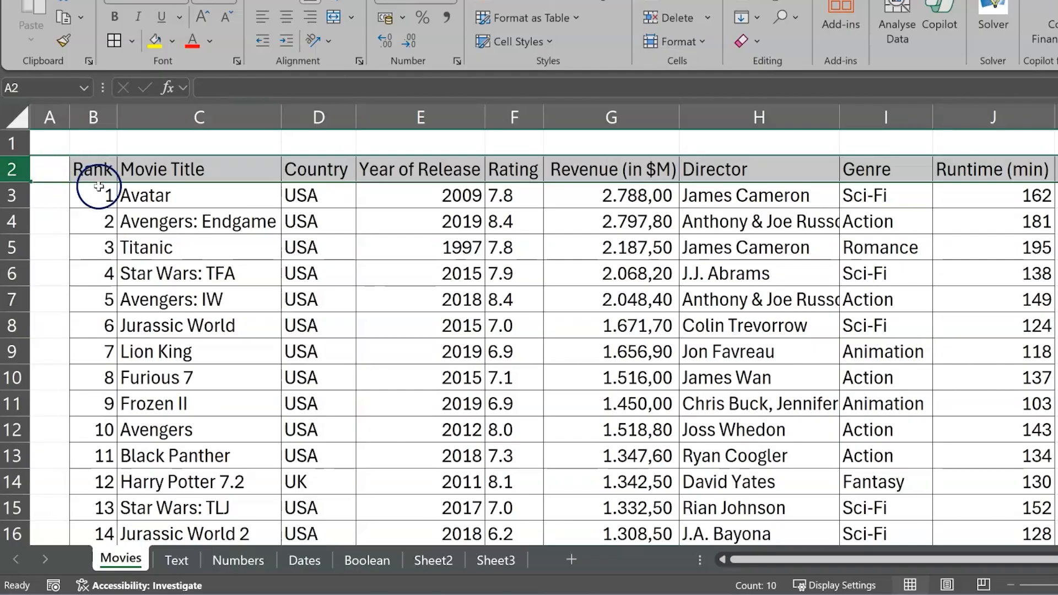
pyautogui.moveTo(89, 187); pyautogui.dragTo(95, 456)
pyautogui.moveTo(231, 196); pyautogui.dragTo(205, 449)
pyautogui.click(303, 164)
pyautogui.moveTo(283, 194); pyautogui.dragTo(291, 507)
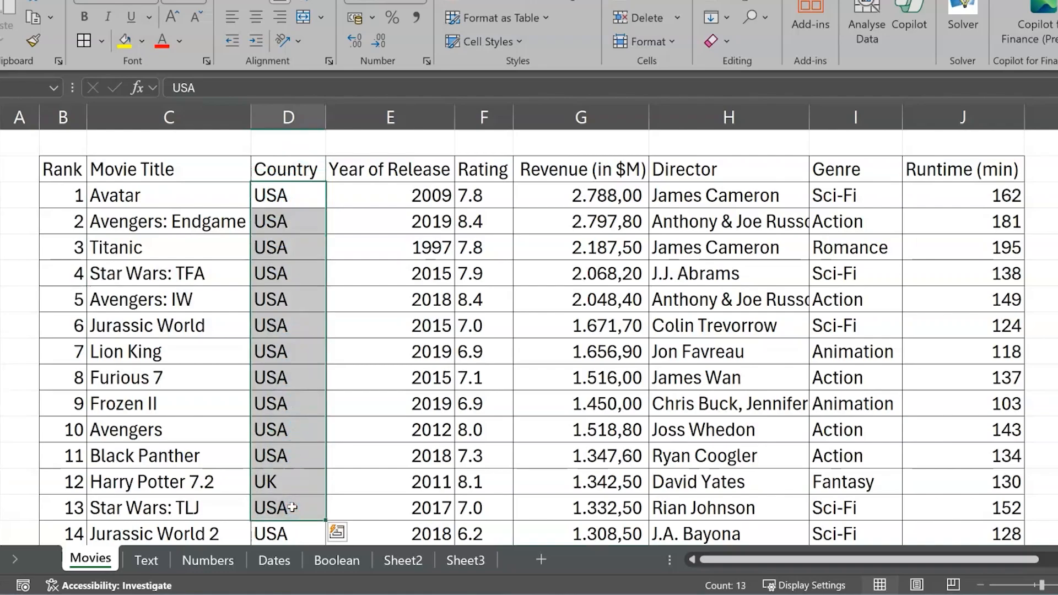
# Step: Examine the number examples on the Numbers sheet: the long number, the fraction and the euro amount
pyautogui.click(209, 560)
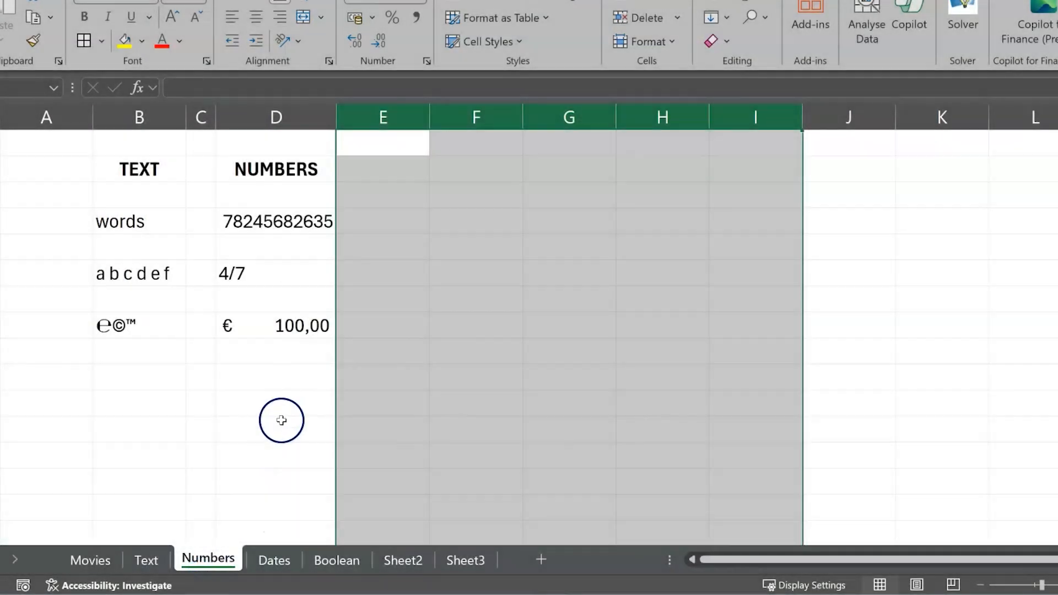
pyautogui.click(281, 167)
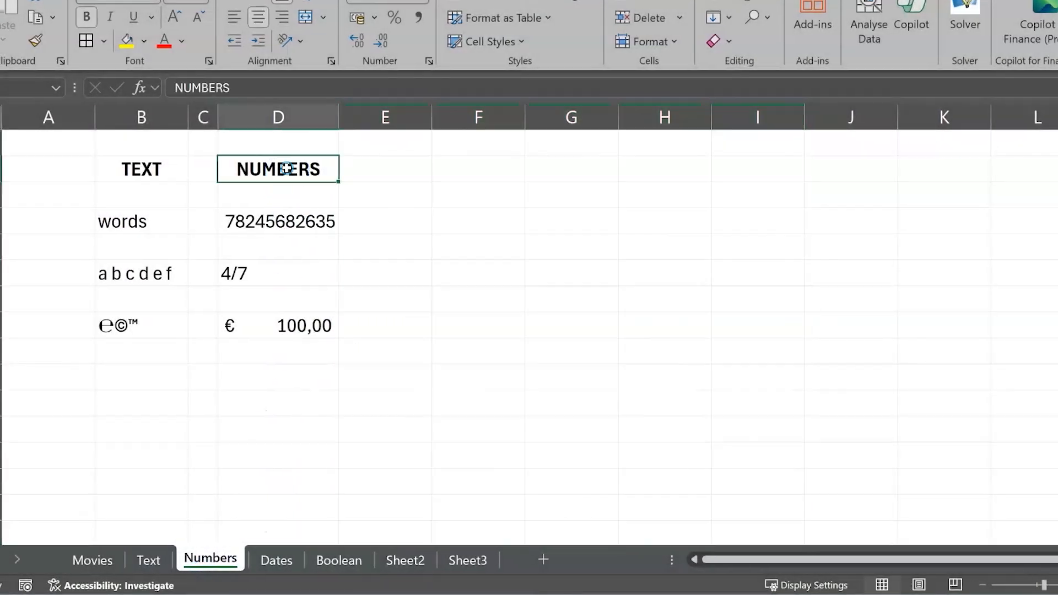
pyautogui.click(310, 222)
pyautogui.click(312, 275)
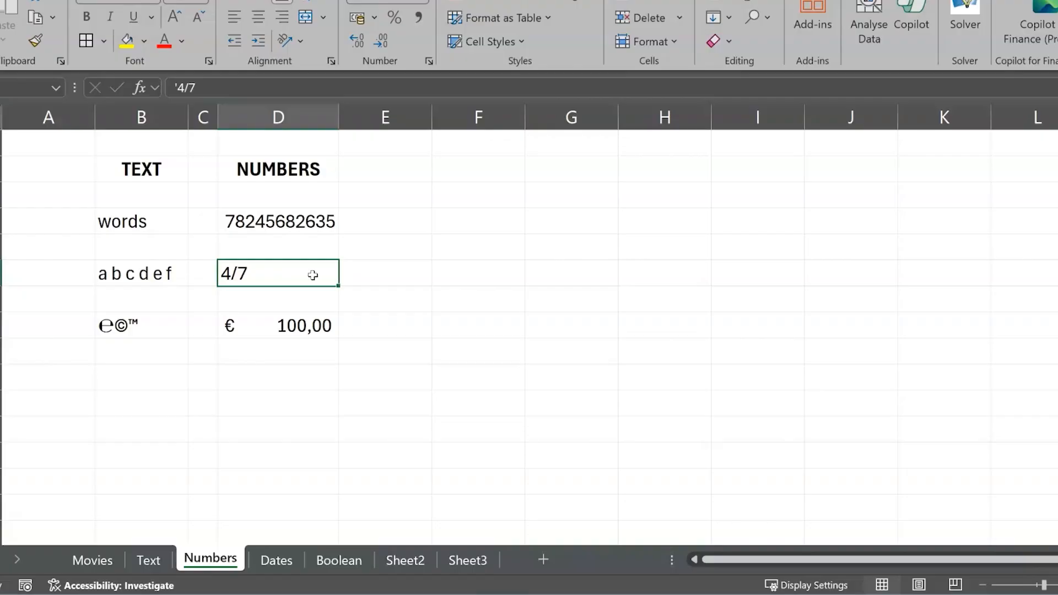
pyautogui.click(307, 325)
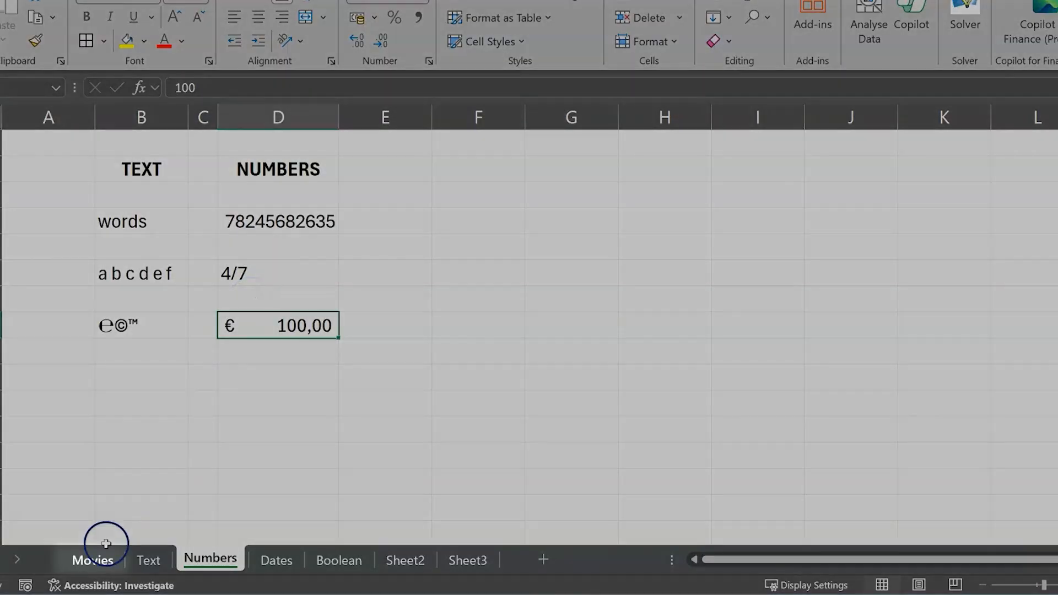
# Step: Inspect the Rank, Rating, Revenue and Runtime columns on the Movies sheet as examples of numeric data
pyautogui.click(106, 544)
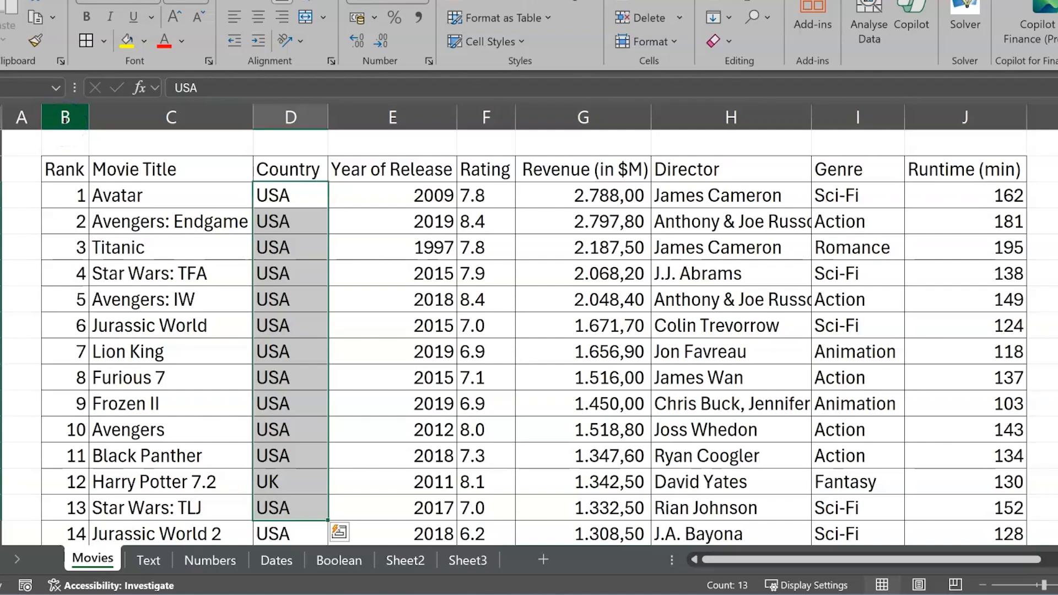
pyautogui.click(65, 119)
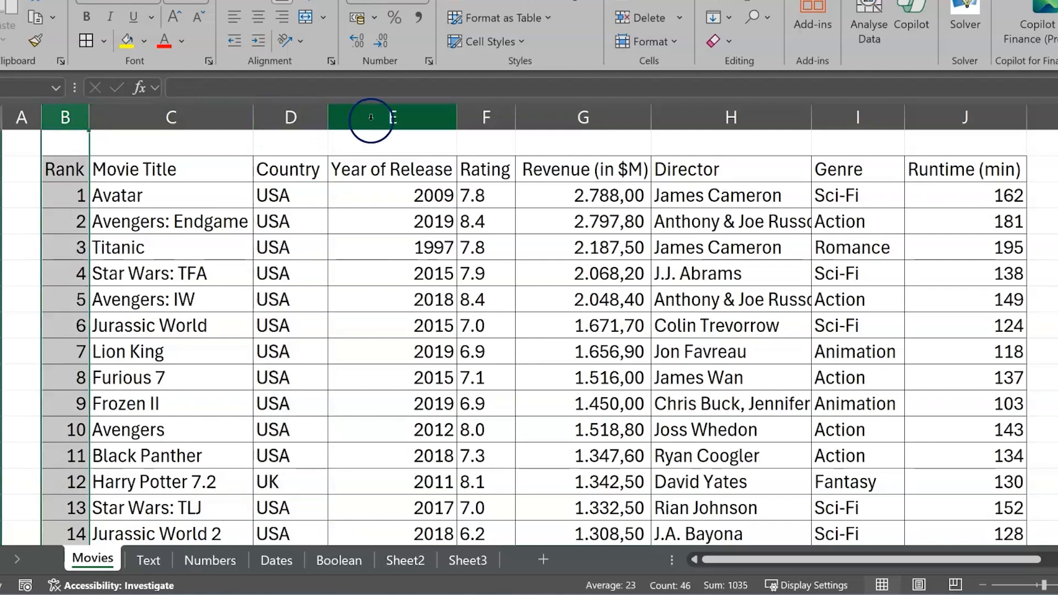
pyautogui.click(486, 115)
pyautogui.click(585, 115)
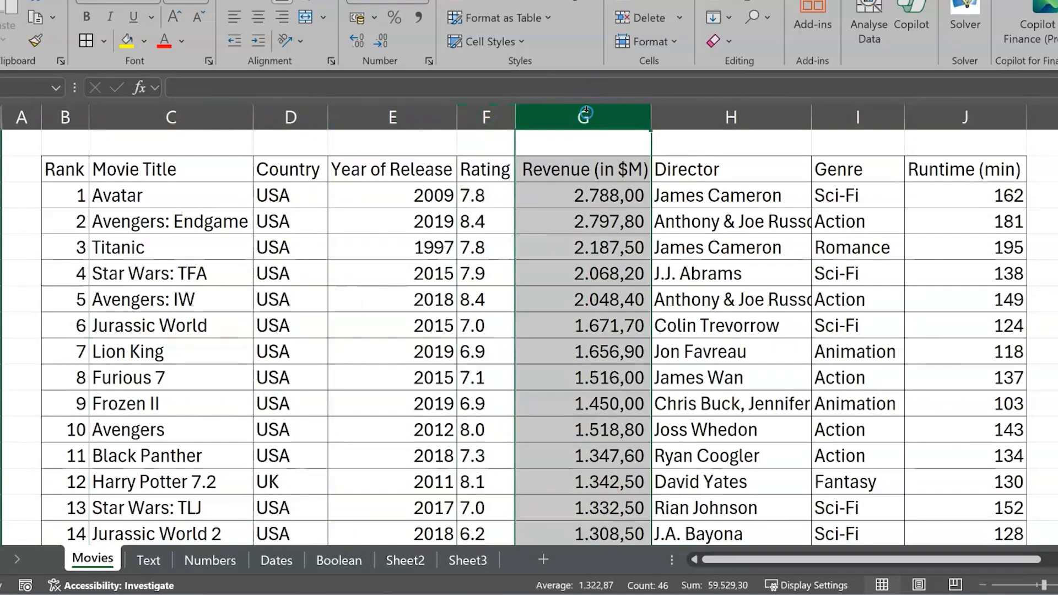
pyautogui.click(940, 116)
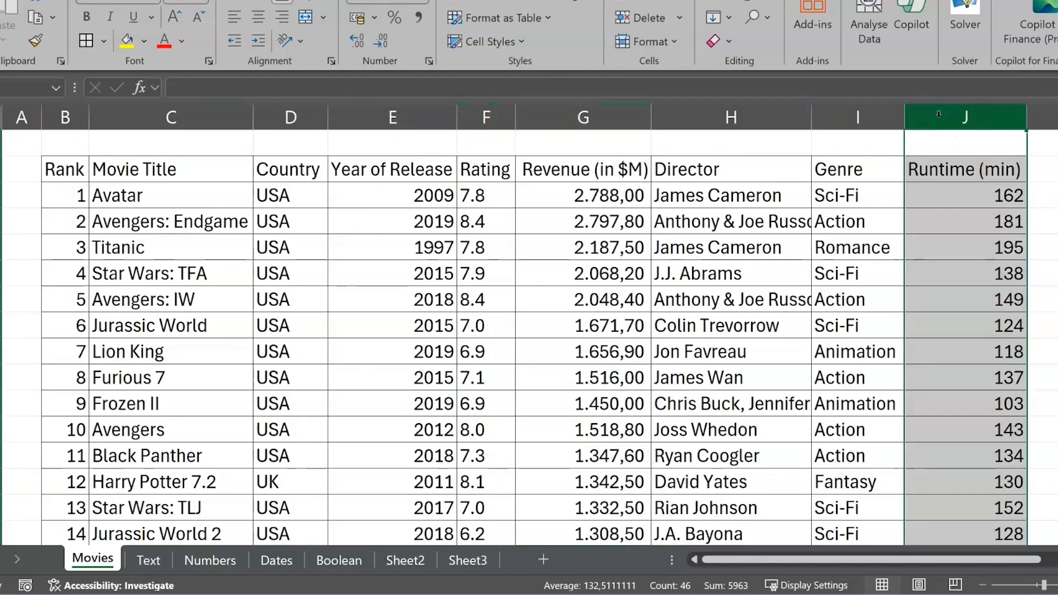
pyautogui.click(971, 196)
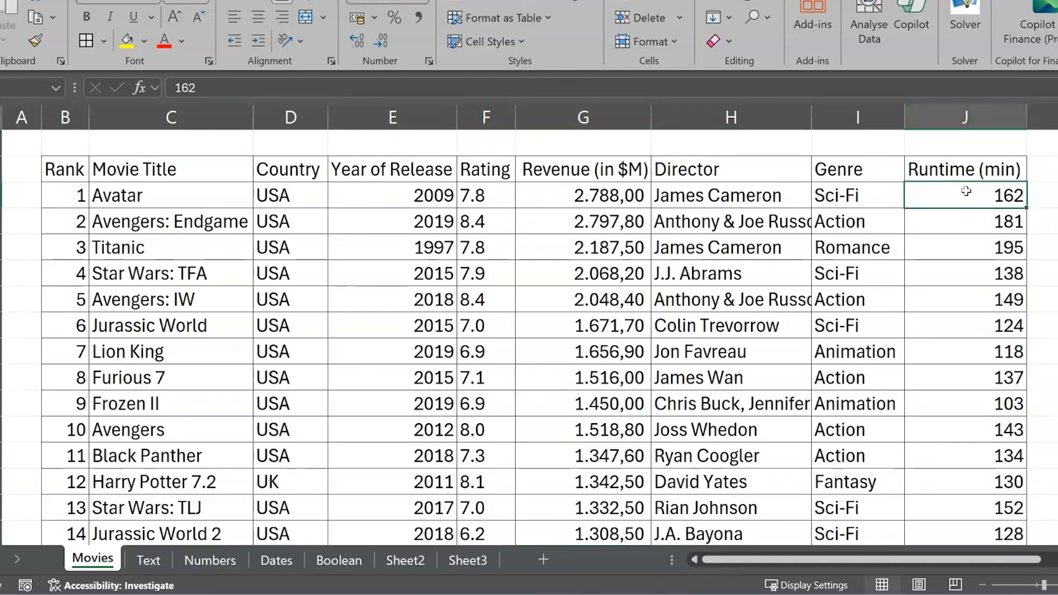
pyautogui.moveTo(621, 198); pyautogui.dragTo(602, 480)
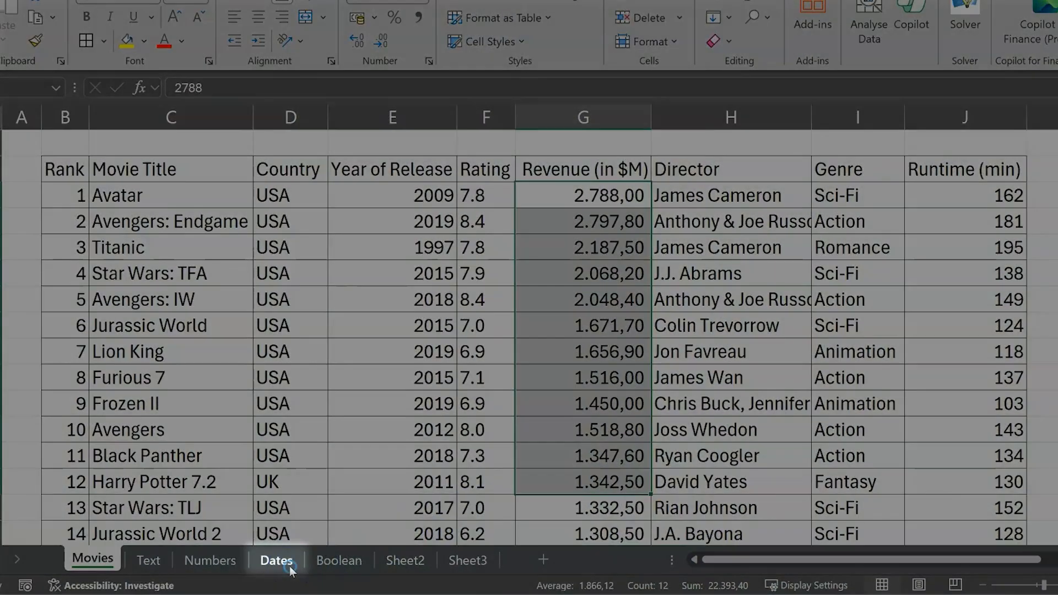
# Step: Examine the three differently formatted date examples on the Dates sheet
pyautogui.click(290, 566)
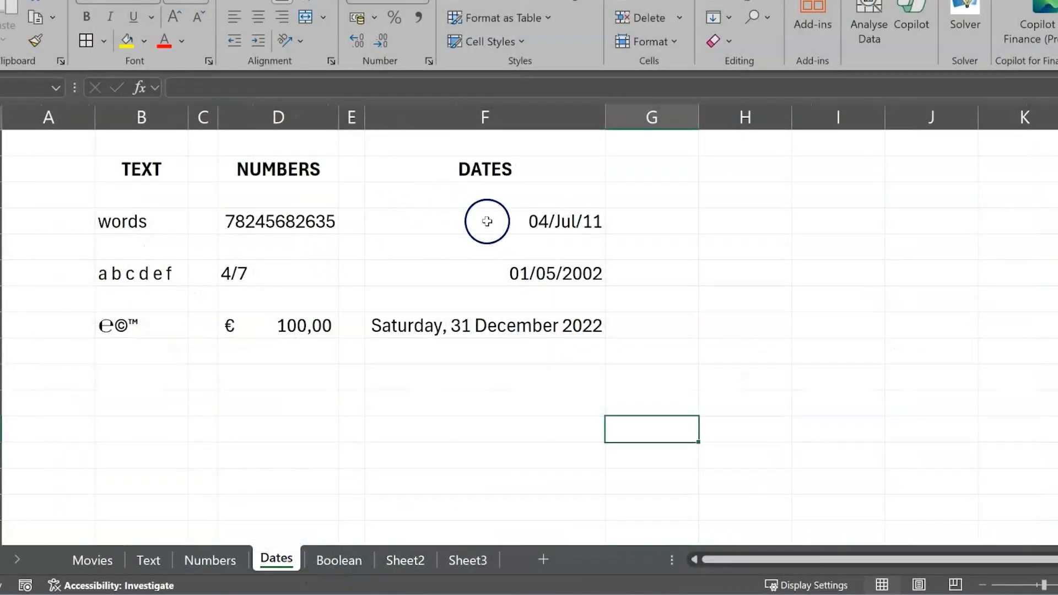
pyautogui.click(487, 221)
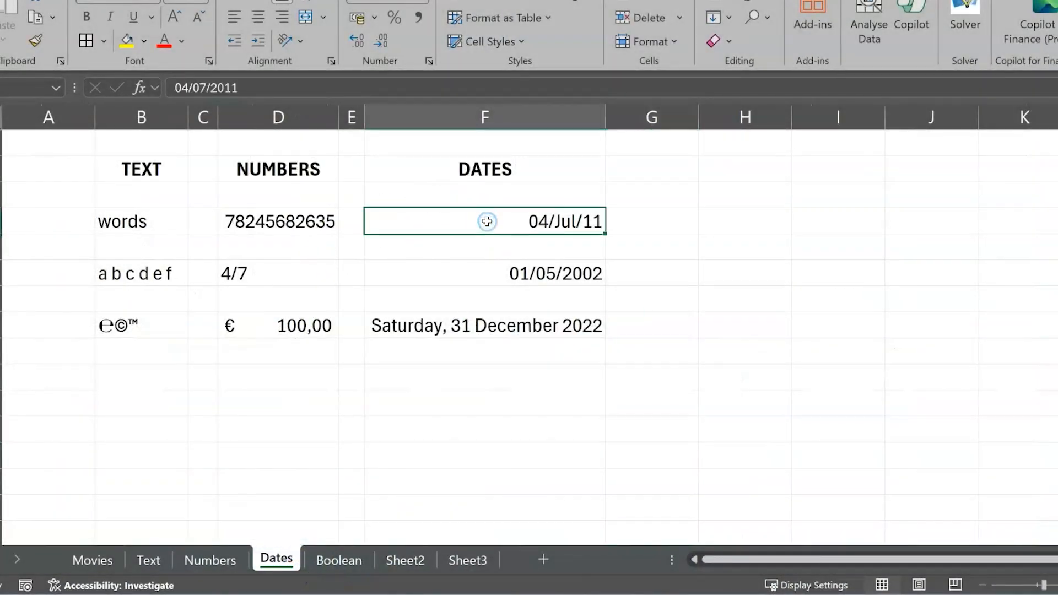
pyautogui.click(486, 274)
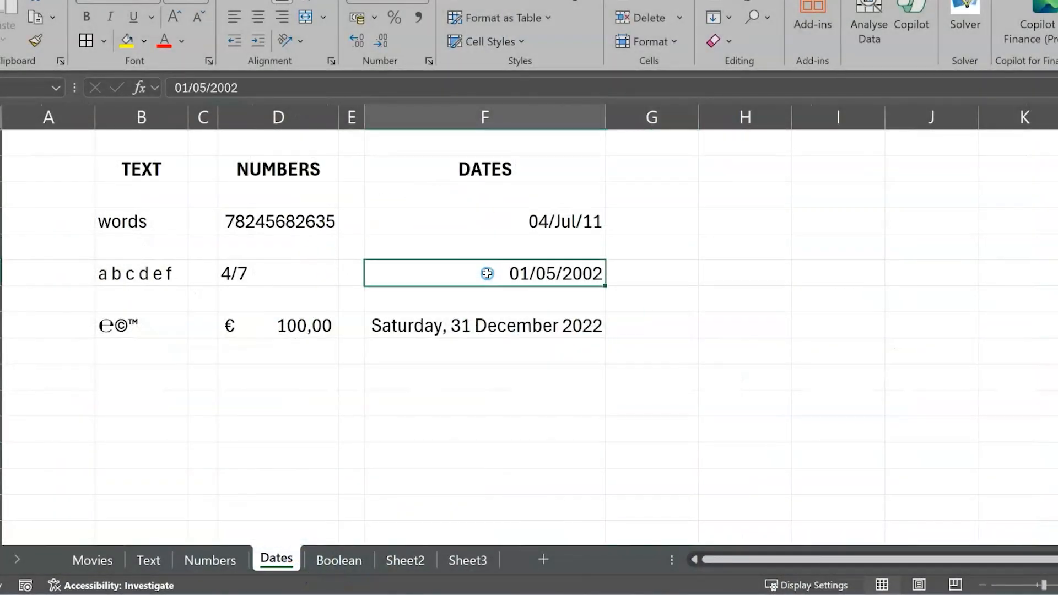
pyautogui.click(495, 325)
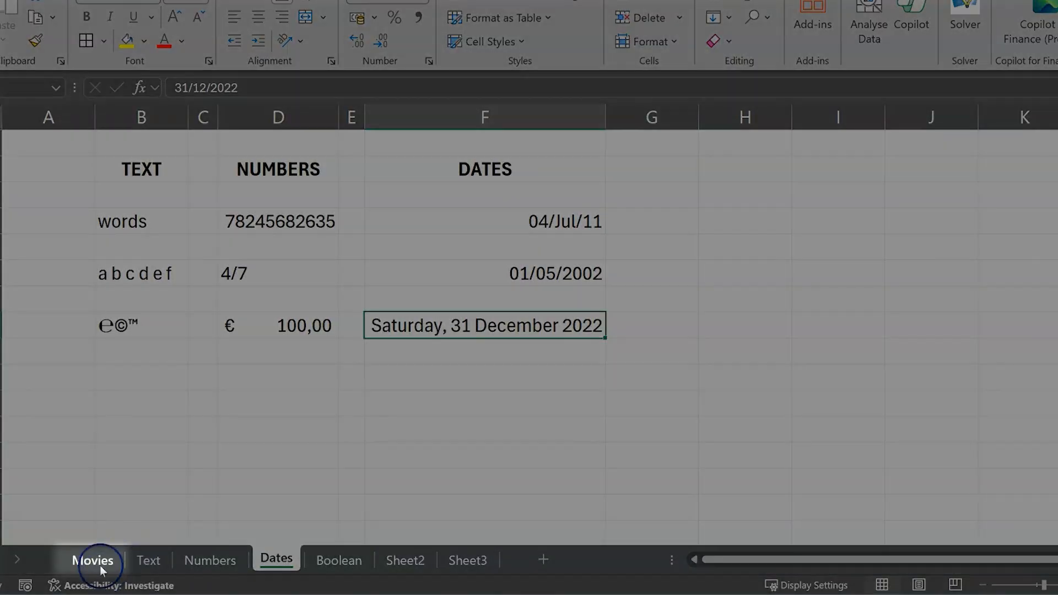
# Step: Inspect the Titanic and Avatar titles and the Year of Release column on the Movies sheet
pyautogui.click(99, 561)
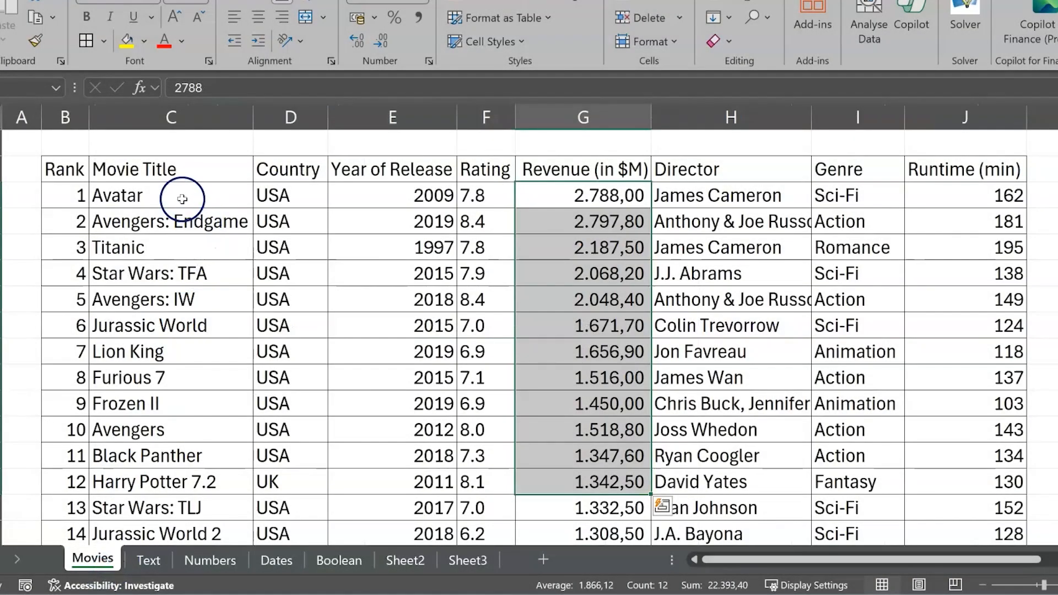
pyautogui.click(164, 248)
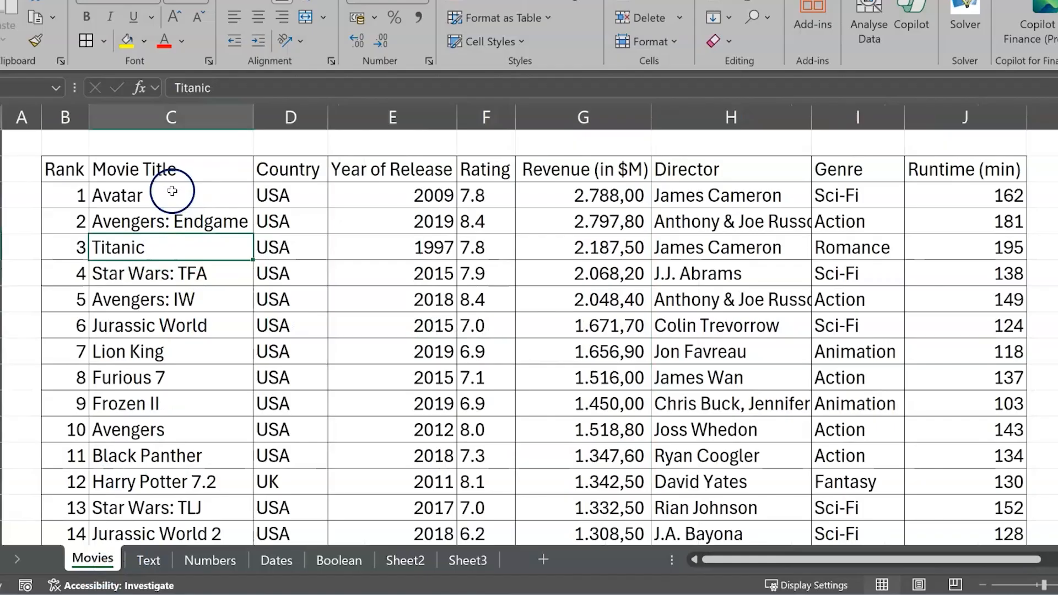
pyautogui.click(172, 191)
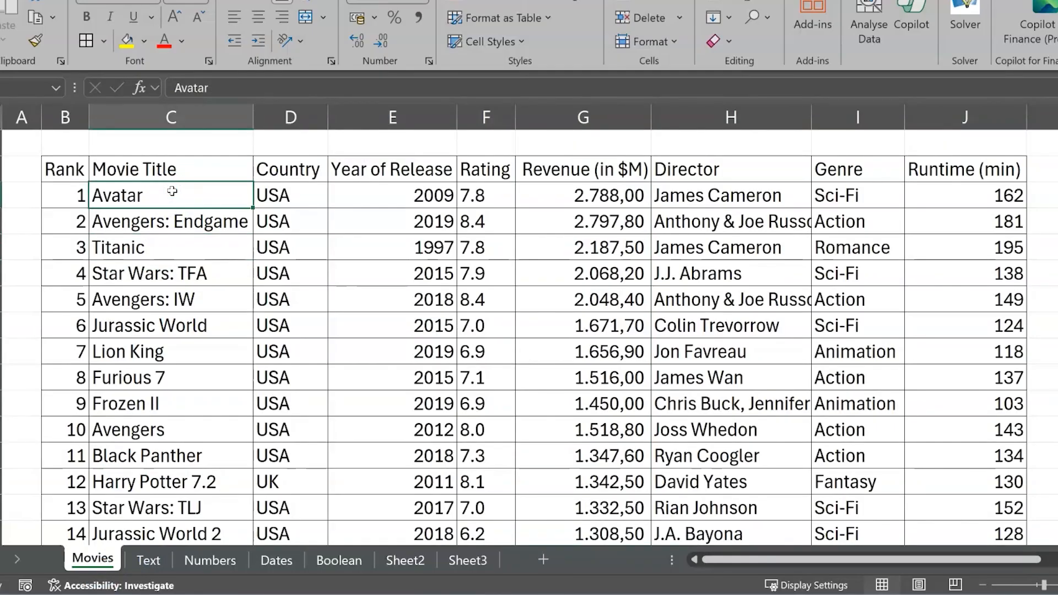
pyautogui.click(384, 109)
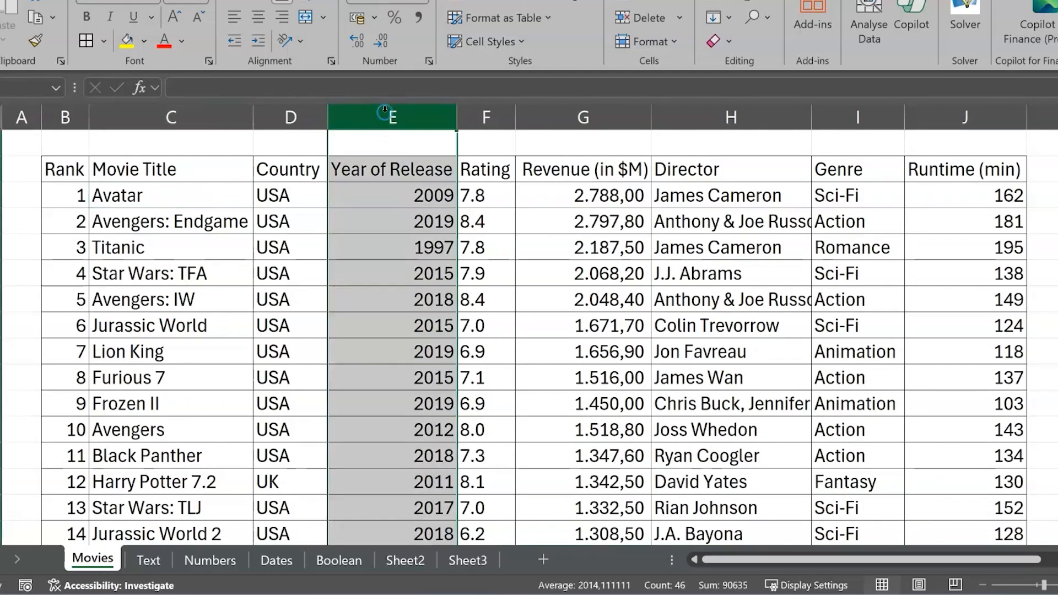
# Step: Examine the Yes/No and On/Off pairs on the Boolean sheet
pyautogui.click(342, 560)
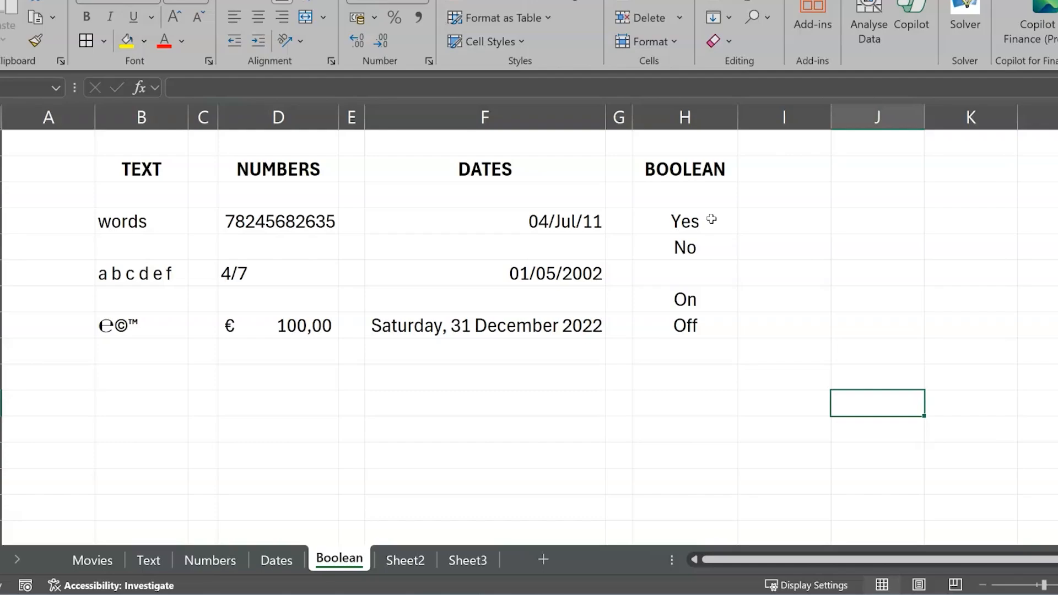
pyautogui.moveTo(711, 219); pyautogui.dragTo(728, 243)
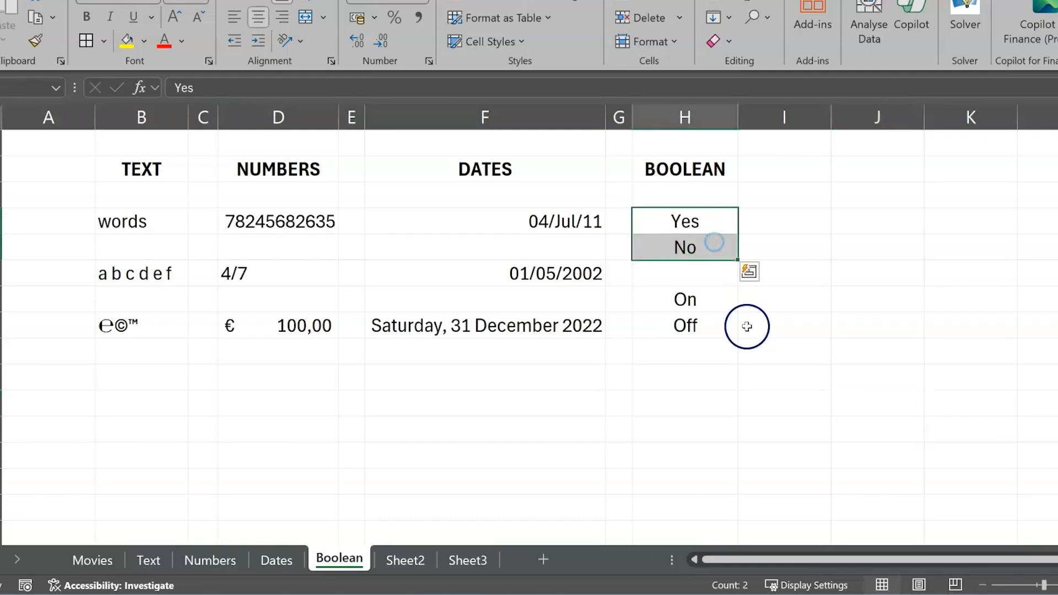
pyautogui.click(724, 305)
pyautogui.moveTo(724, 306); pyautogui.dragTo(726, 323)
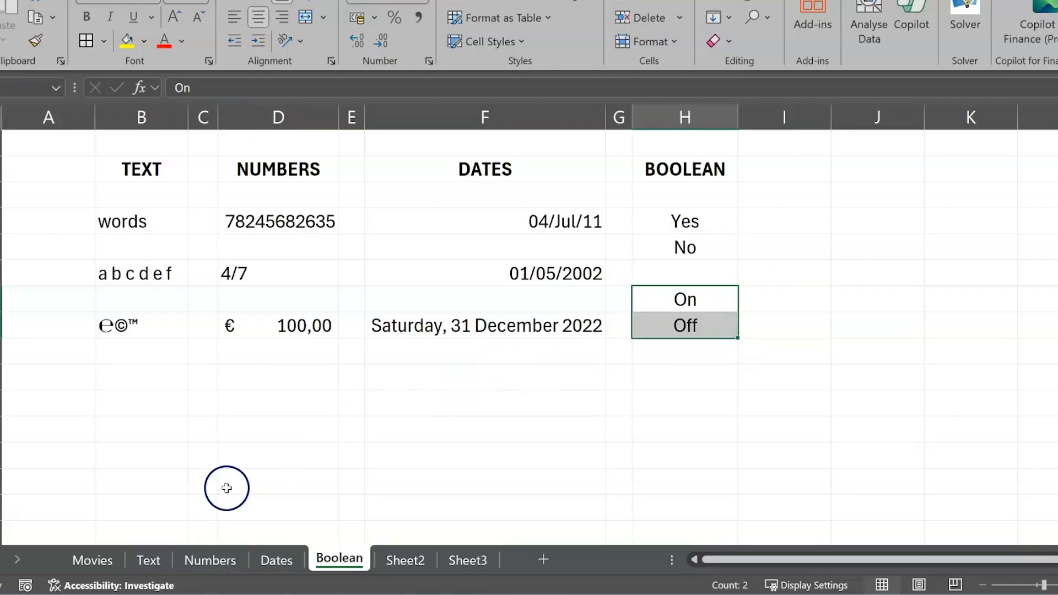
# Step: On the Movies sheet, set the Target cell to 3000 and highlight Avatar's revenue with its header for comparison
pyautogui.click(93, 559)
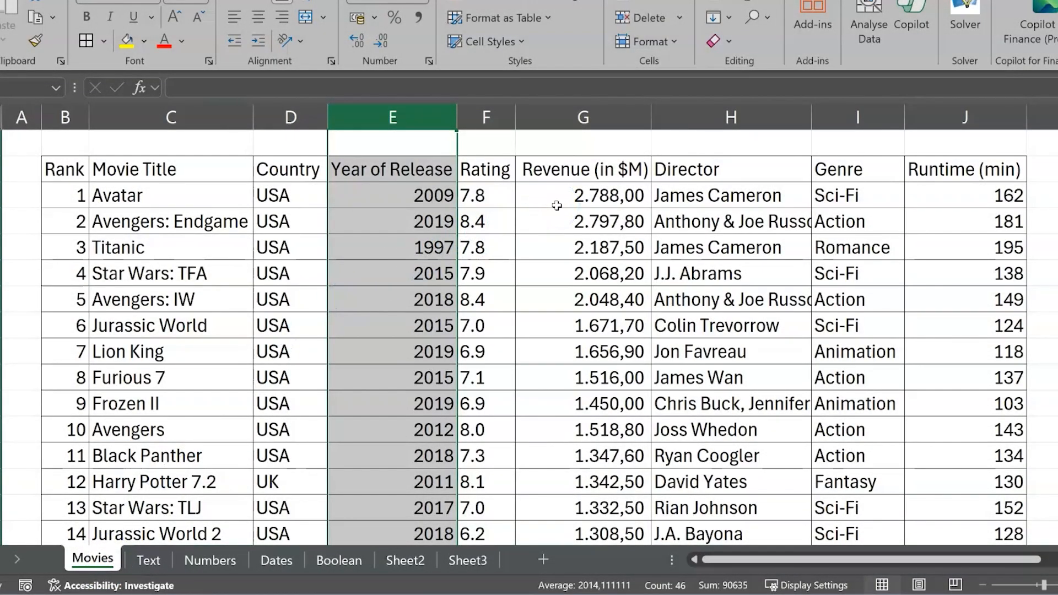
pyautogui.moveTo(77, 196); pyautogui.dragTo(921, 201)
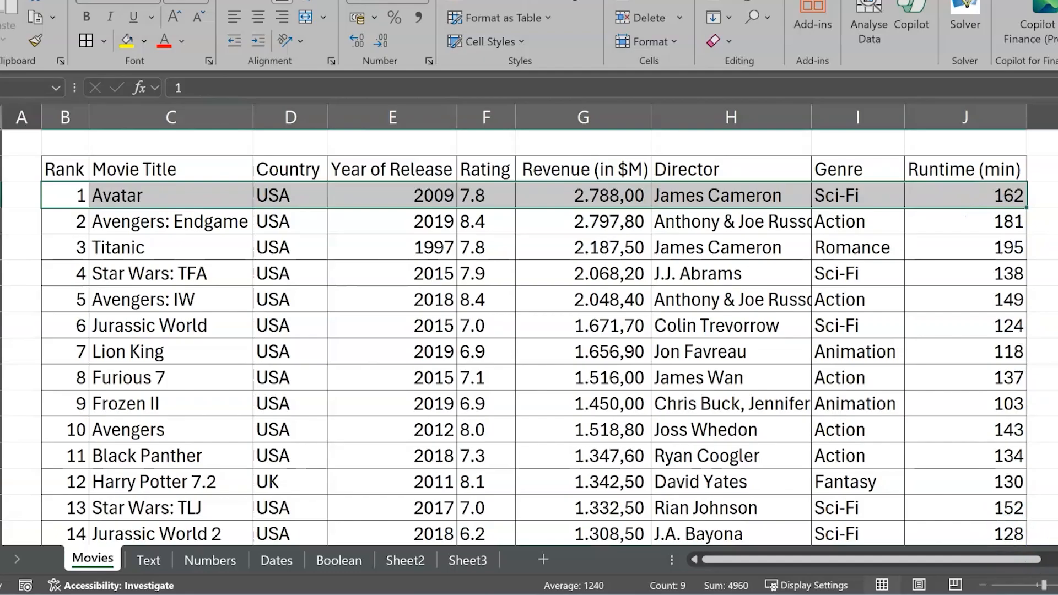
pyautogui.click(1057, 560)
pyautogui.hscroll(3, 1057, 559)
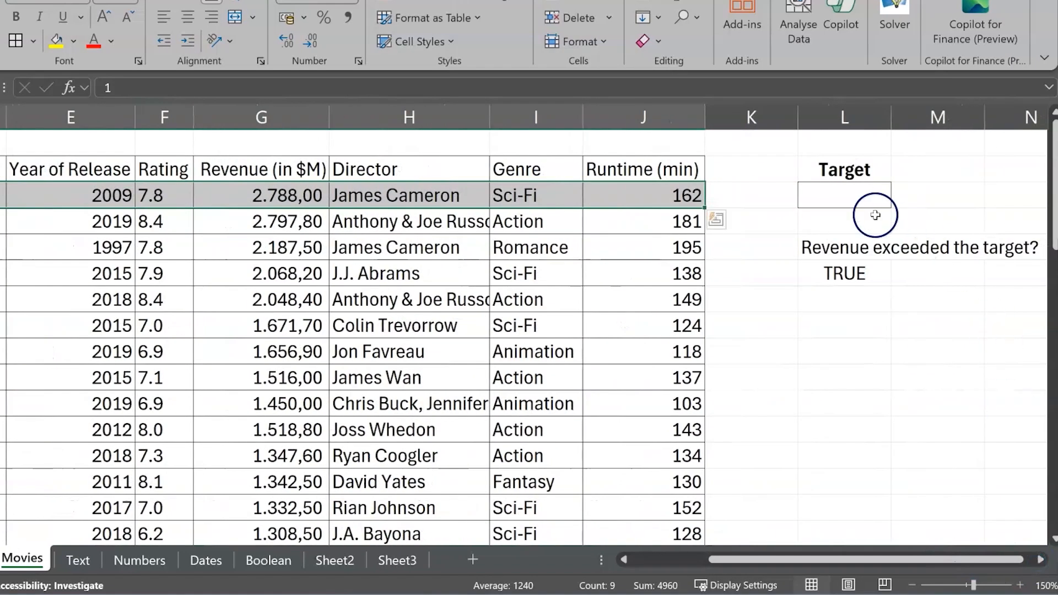
pyautogui.click(927, 198)
pyautogui.write('3000')
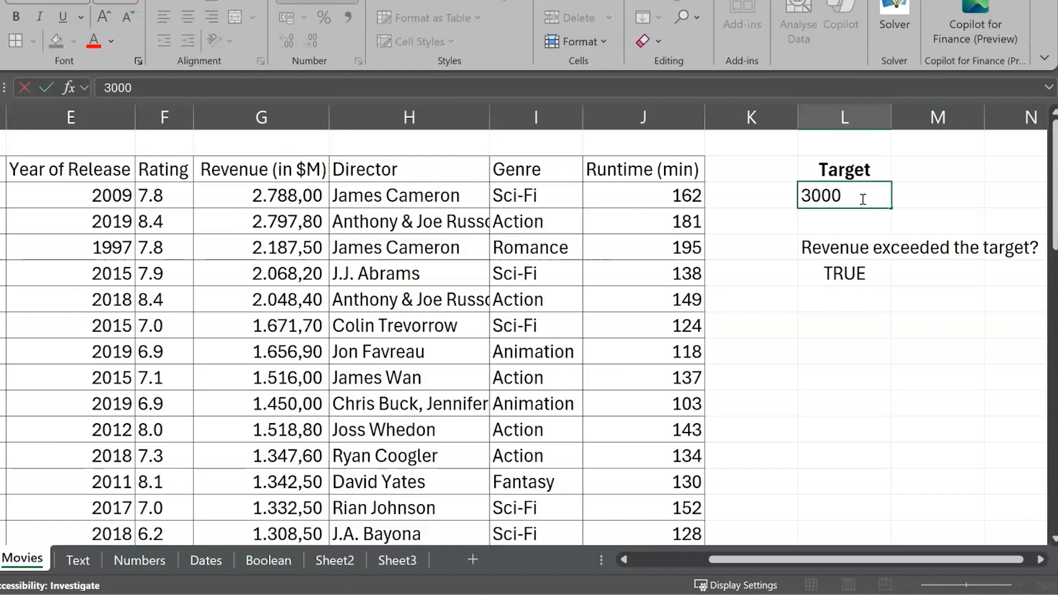
pyautogui.press('Return')
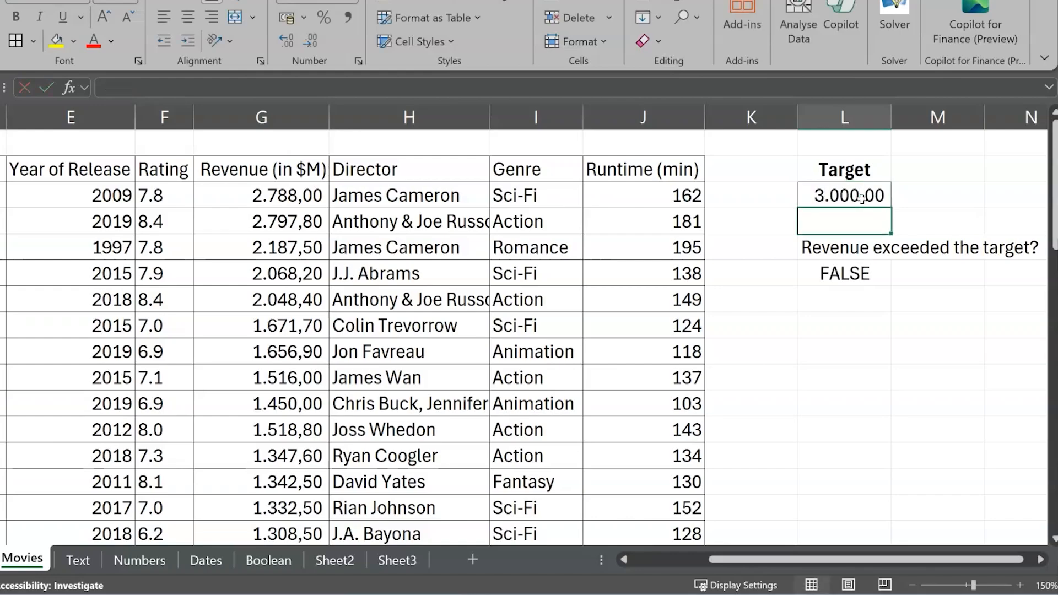
pyautogui.click(295, 197)
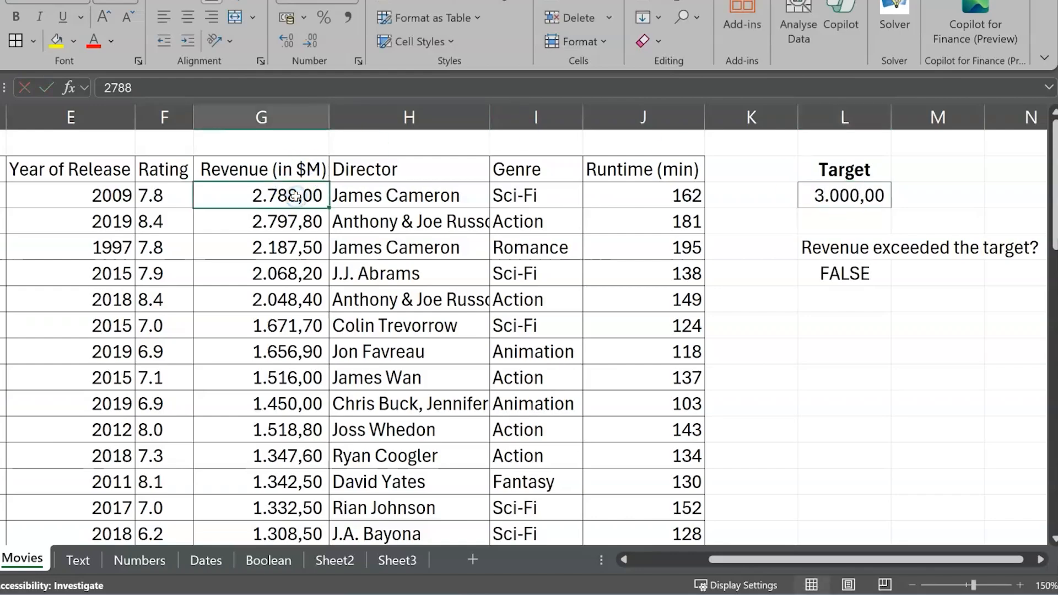
pyautogui.moveTo(296, 169); pyautogui.dragTo(296, 194)
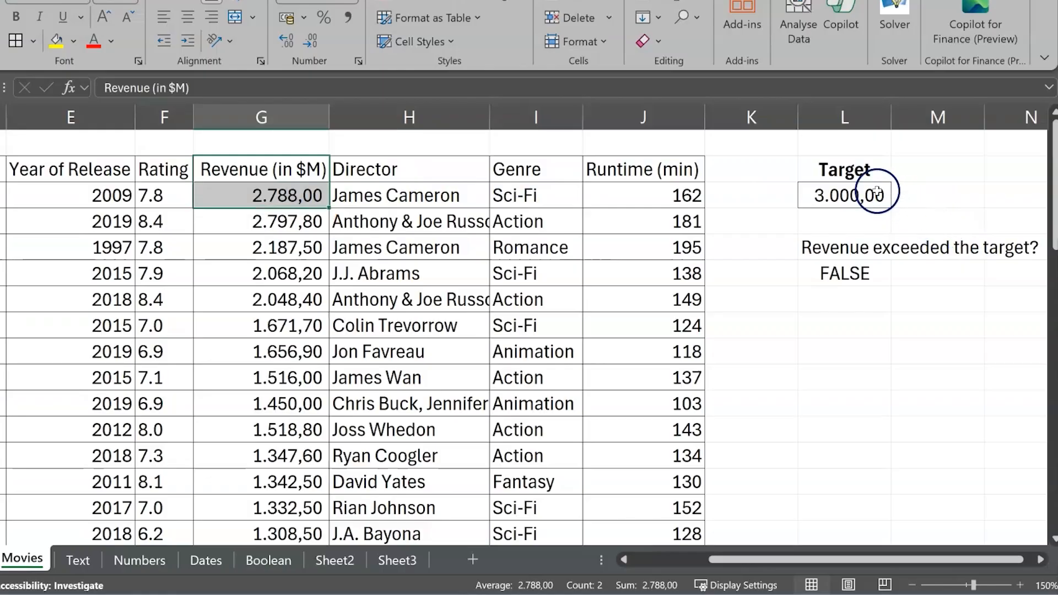
# Step: Set the Target value in L3 to 2500 and check the comparison result under "Revenue exceeded the target?"
pyautogui.moveTo(874, 171); pyautogui.dragTo(873, 192)
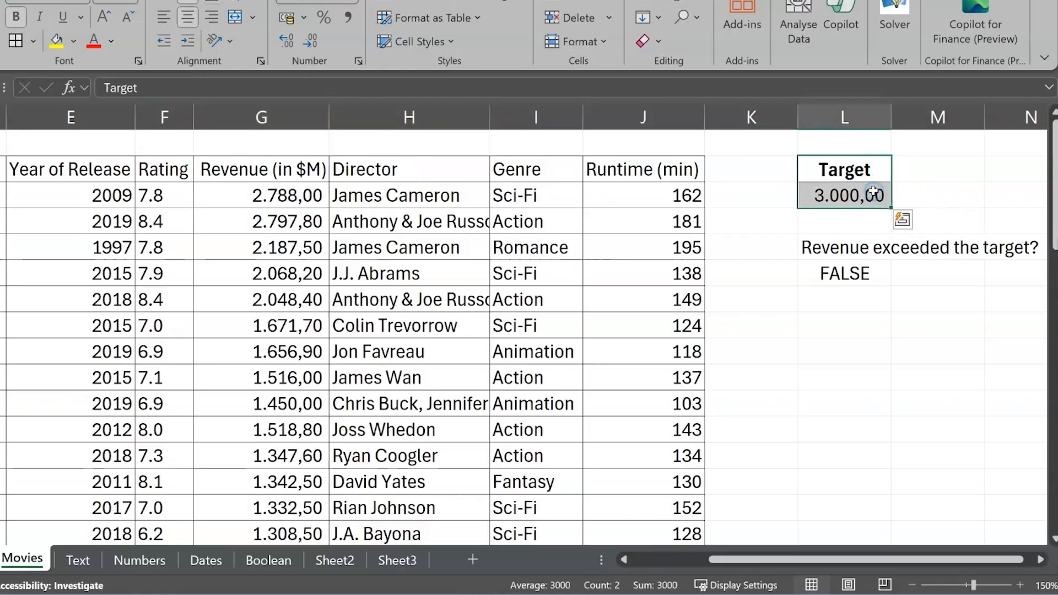
pyautogui.click(874, 276)
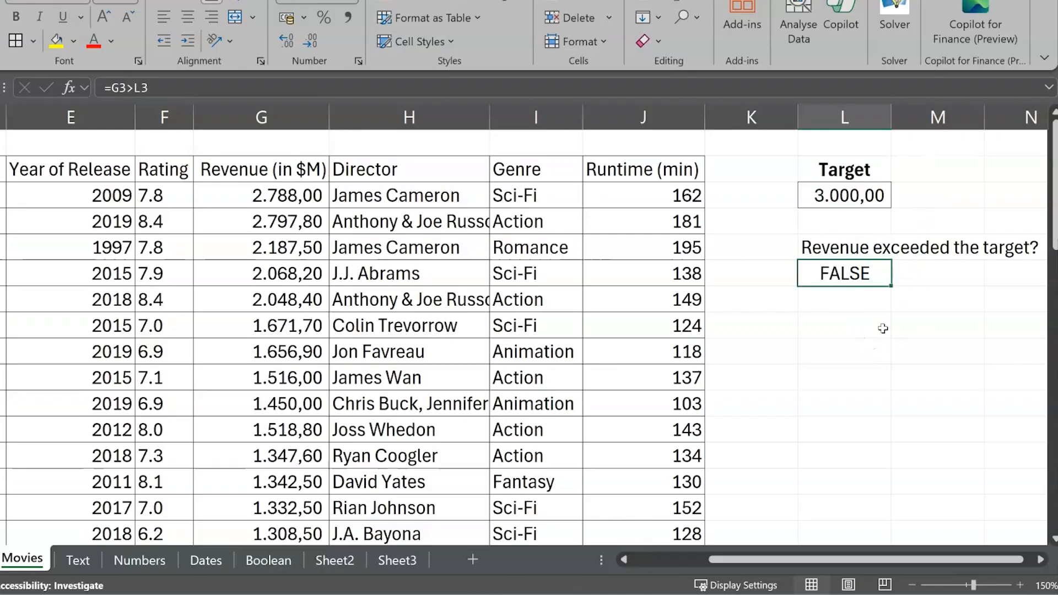
pyautogui.click(847, 197)
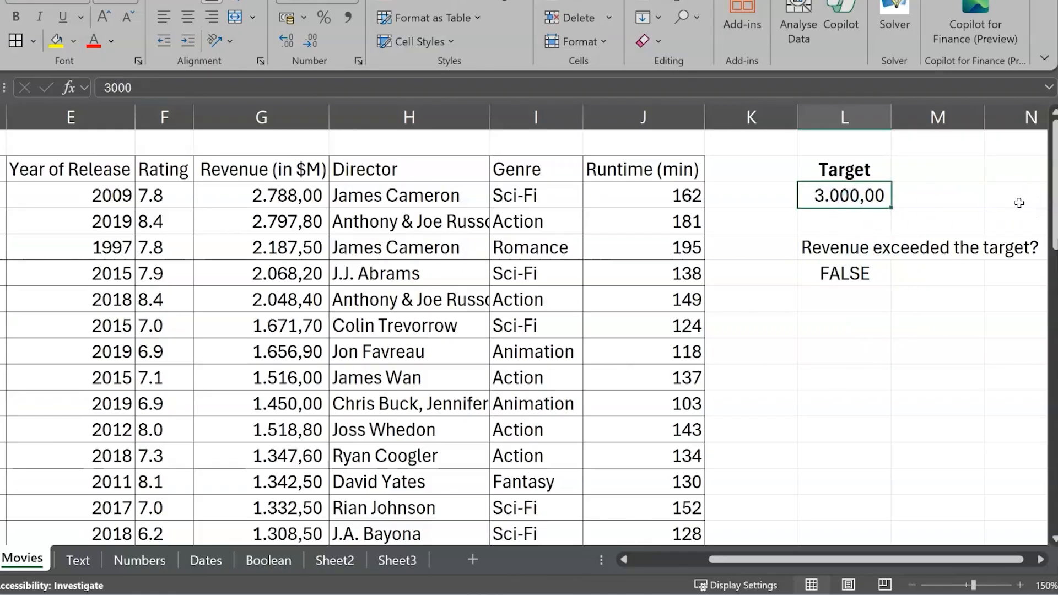
pyautogui.write('25')
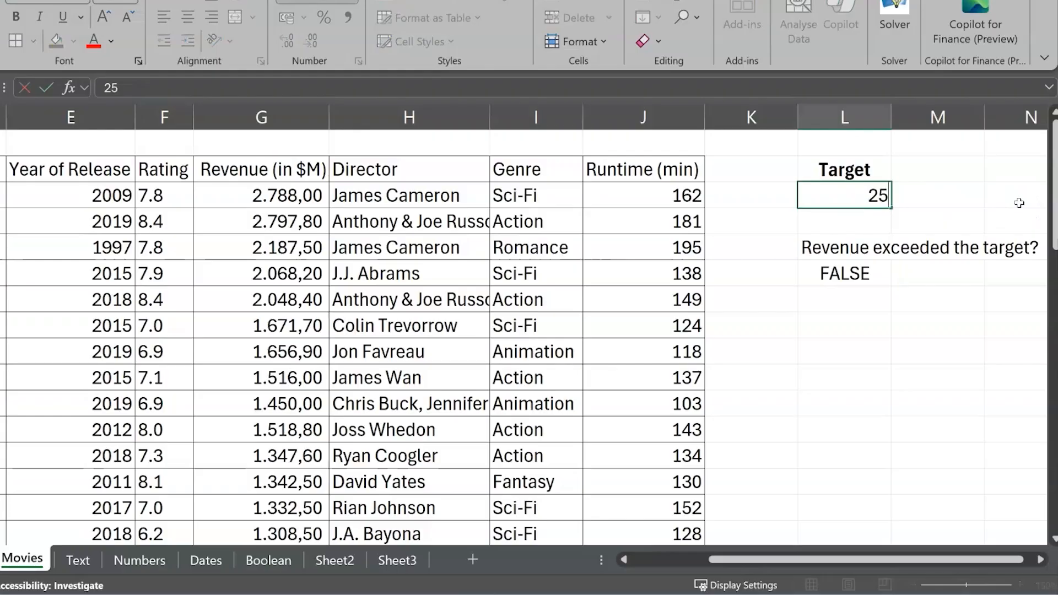
pyautogui.write('00')
pyautogui.press('Return')
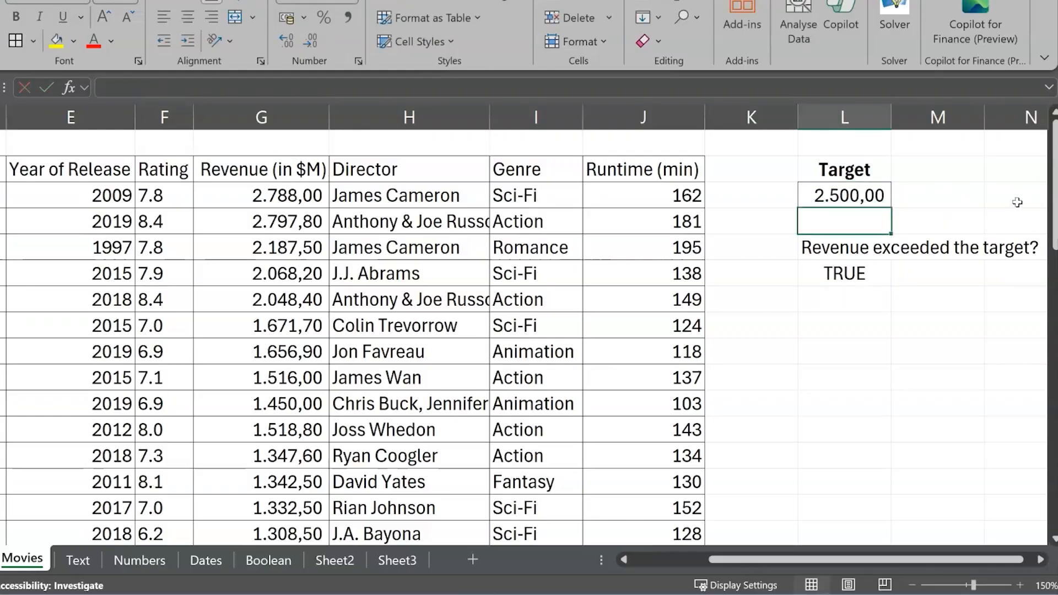
pyautogui.click(846, 270)
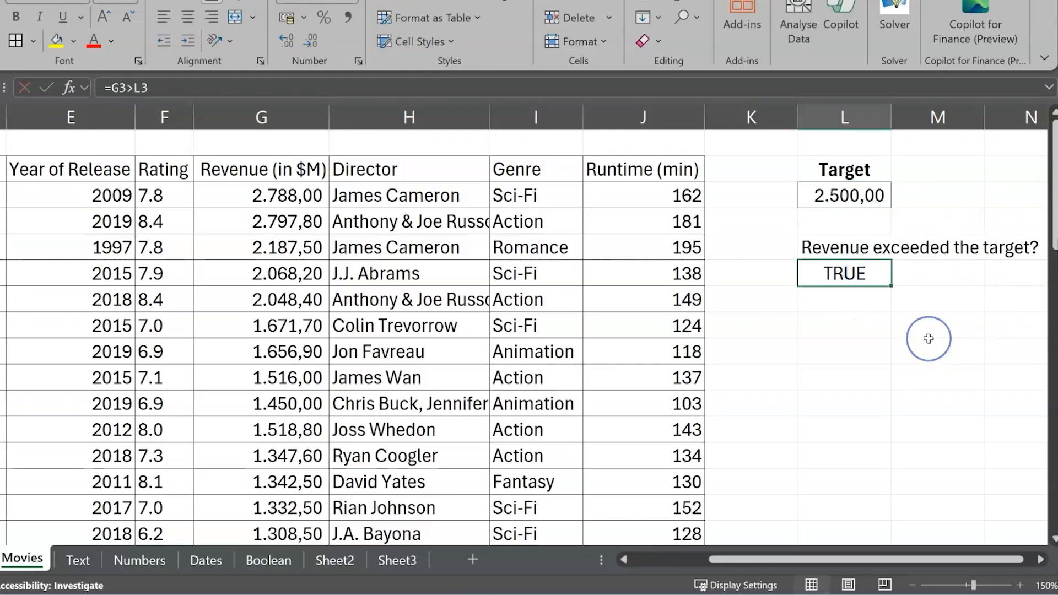